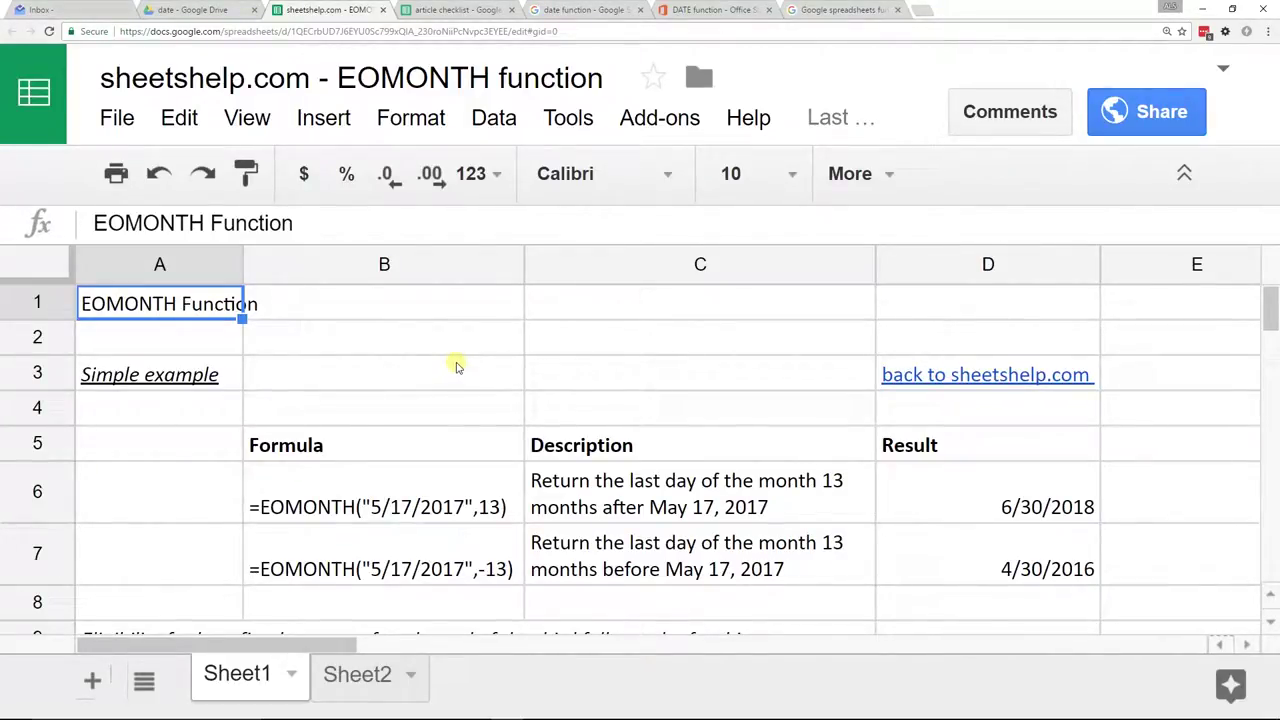
- Edit the months argument of D6's EOMONTH formula, trying 13.6 and trimming it back before committing
left_click(450, 508)
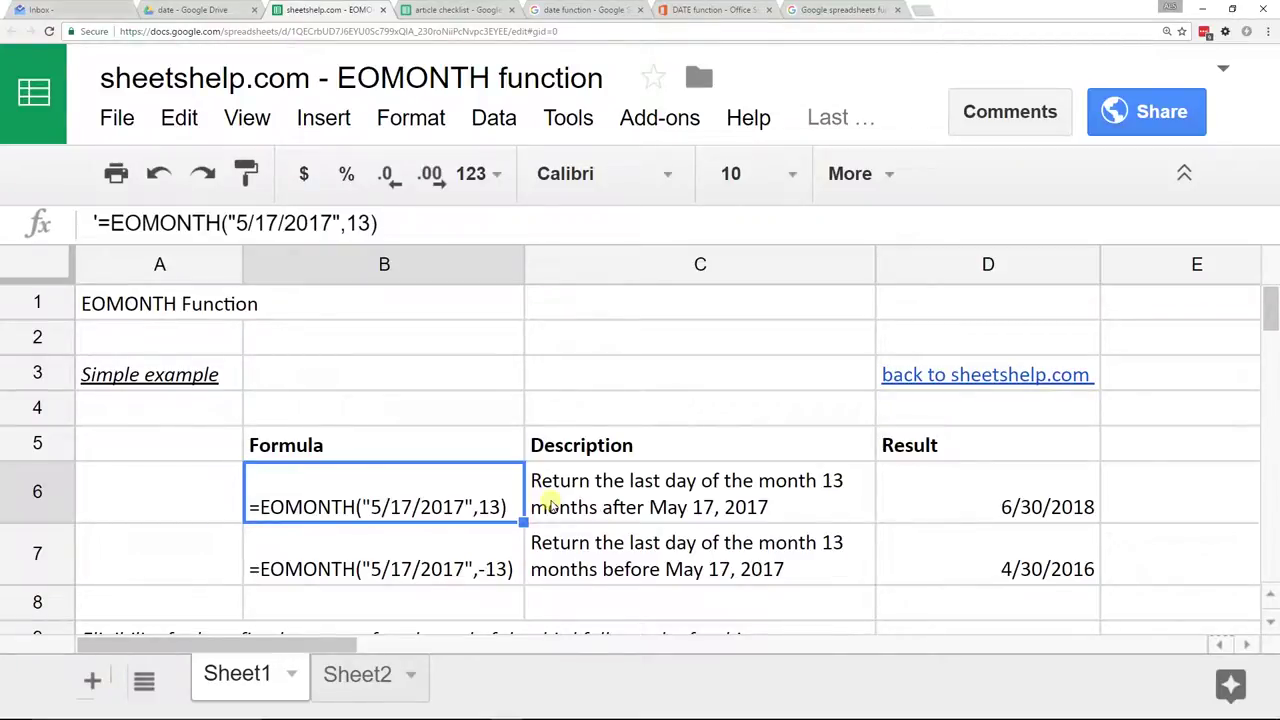
key("Right")
key("Right")
key("F2")
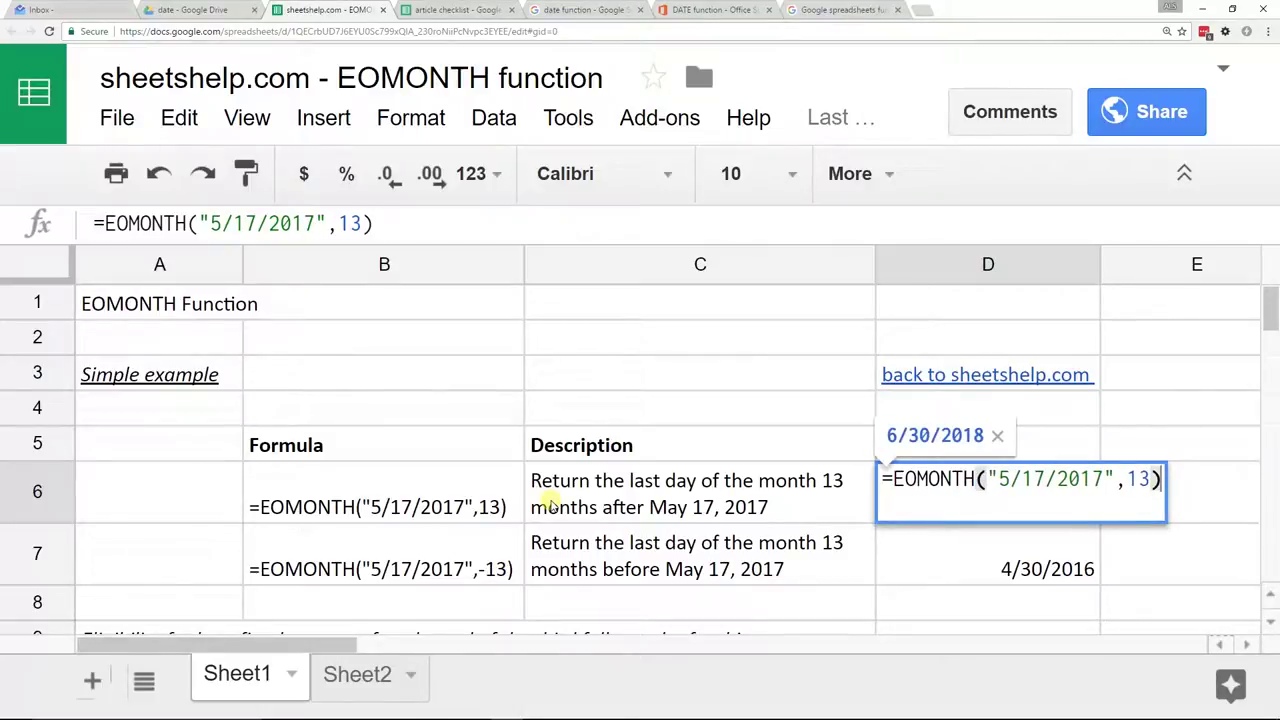
key("Left")
key("Left")
key("Left")
key("Left")
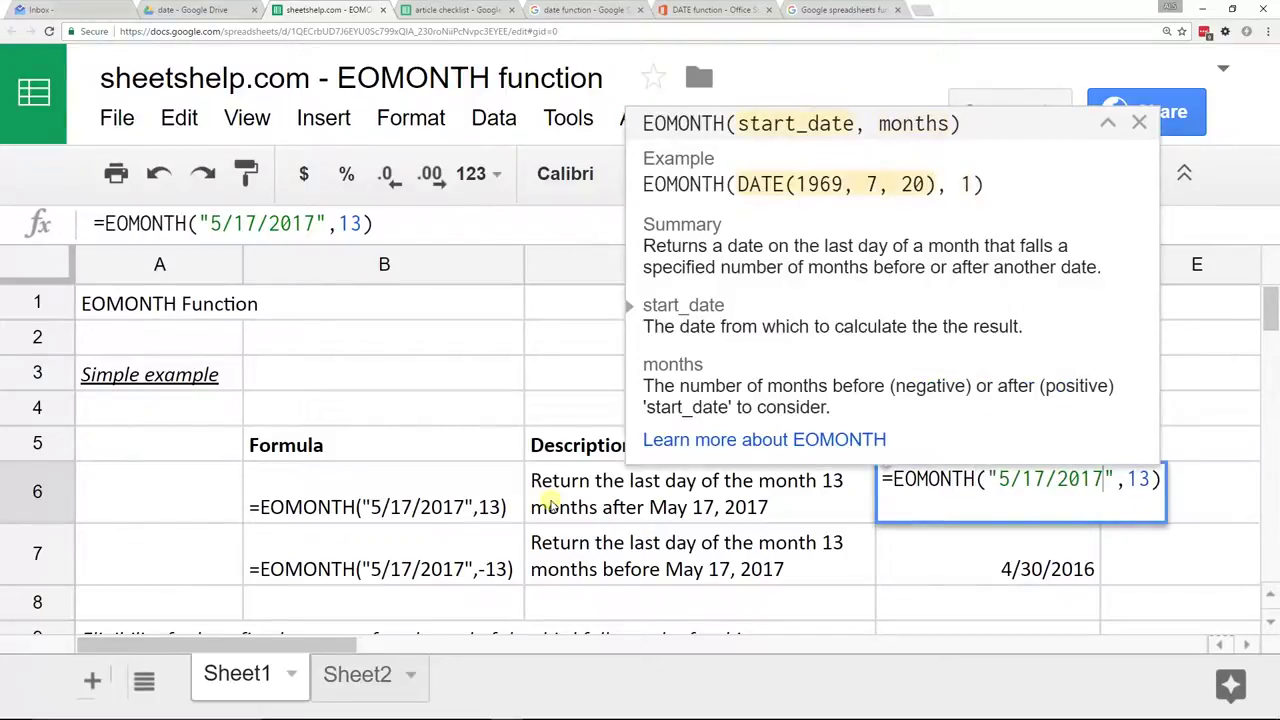
key("Right")
key("Right")
key("Right")
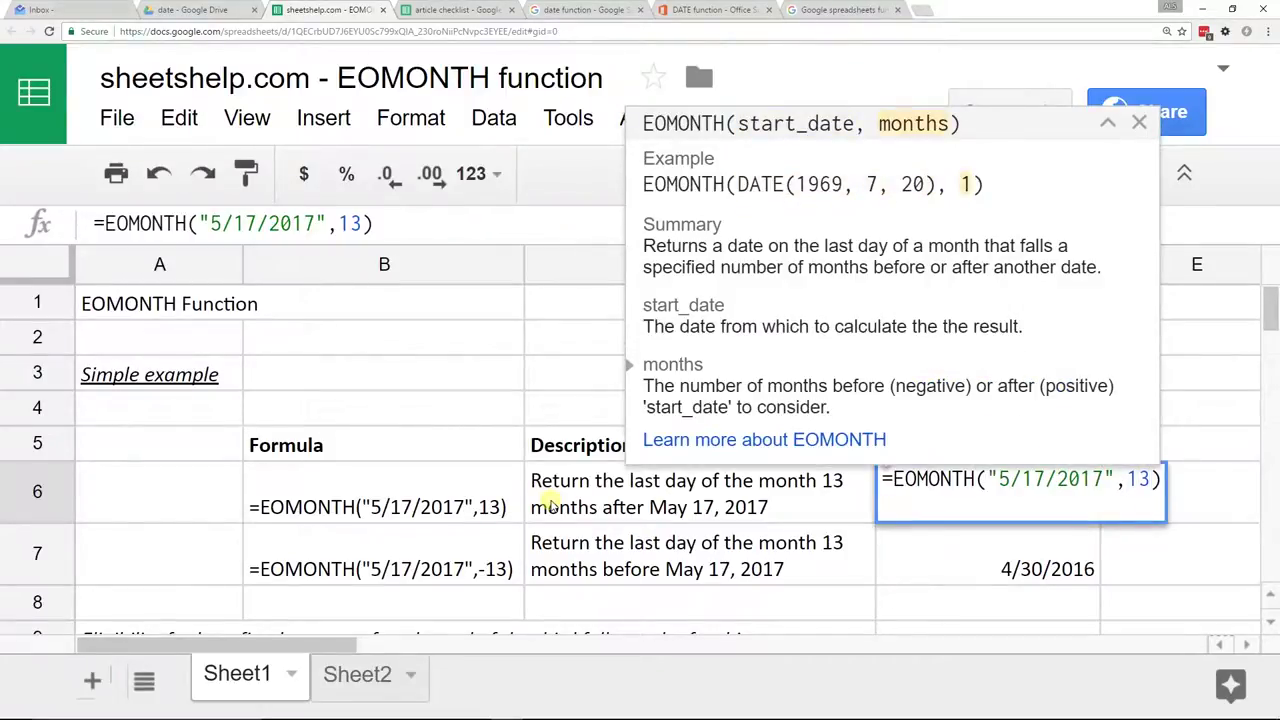
type(".")
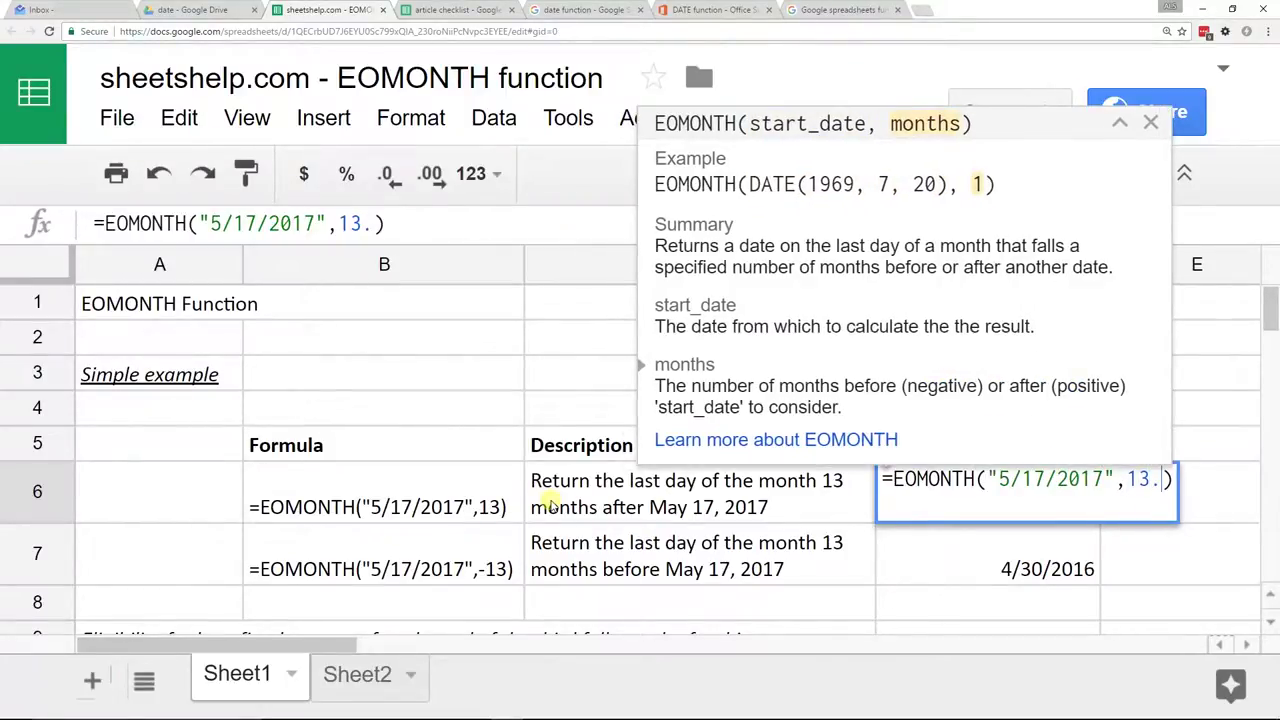
type("6")
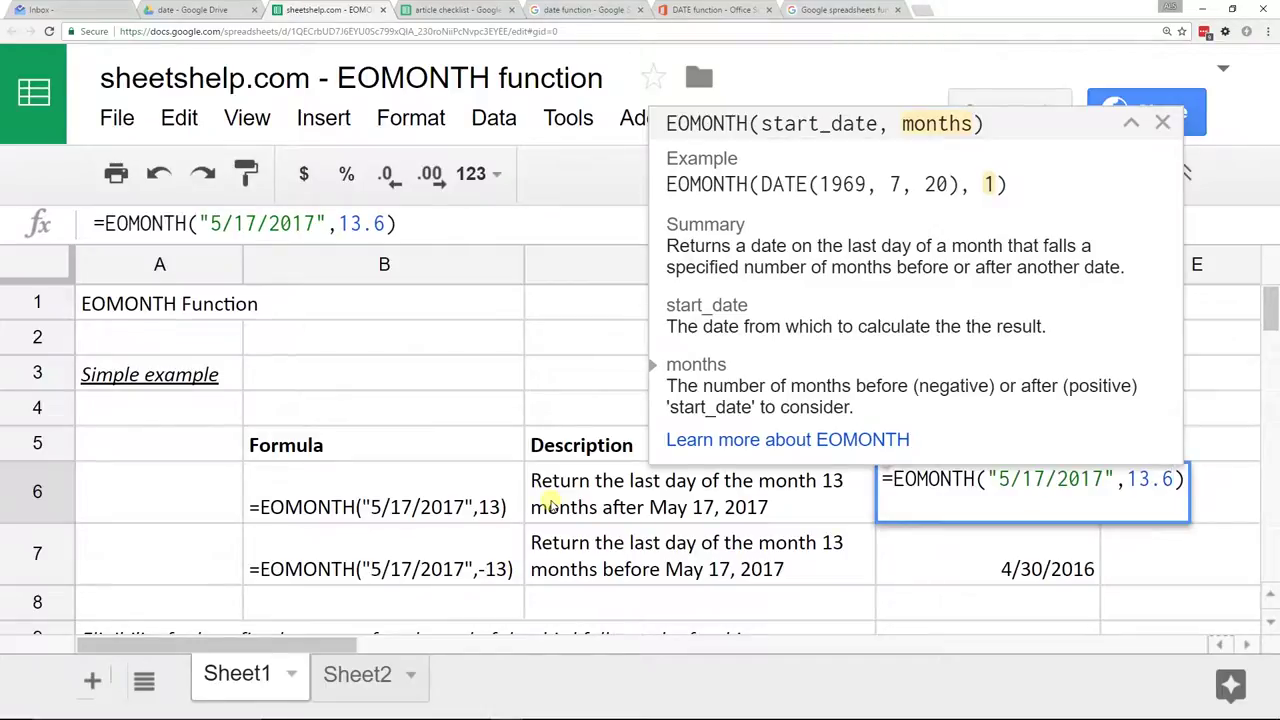
key("BackSpace")
key("BackSpace")
key("Return")
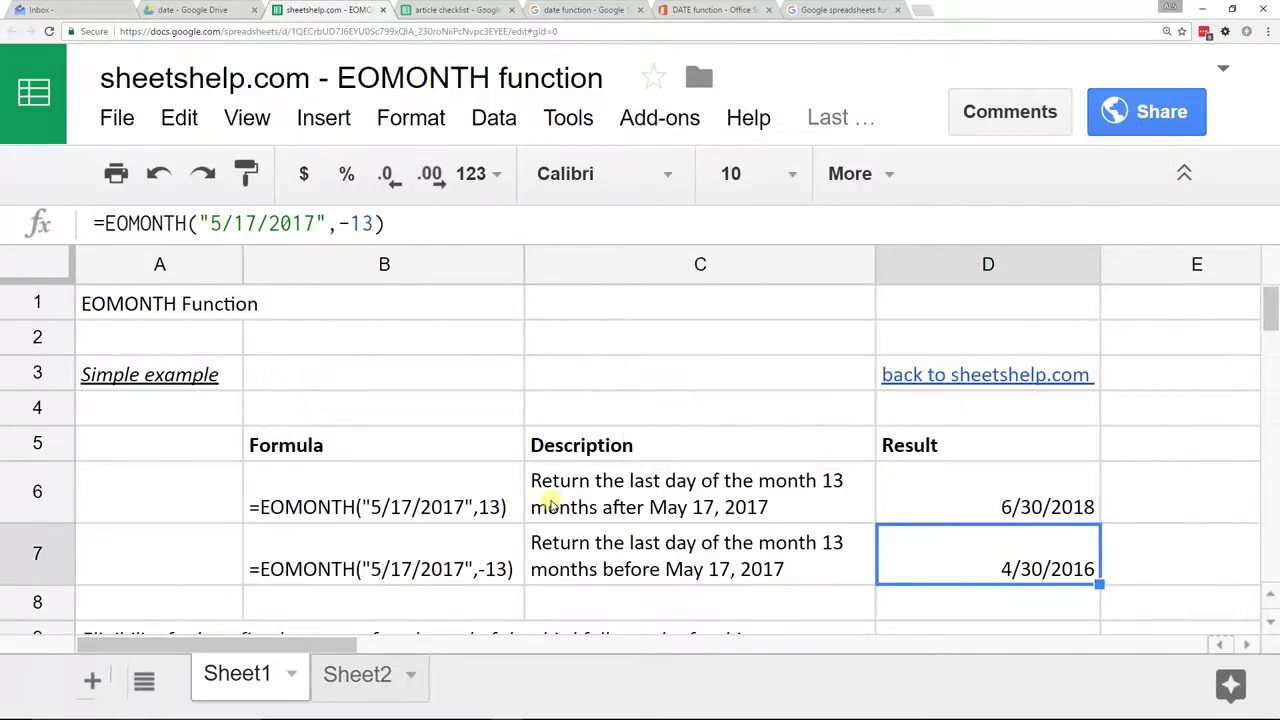
- Reopen D6's =EOMONTH("5/17/2017",13) formula for editing, then leave edit mode
key("Up")
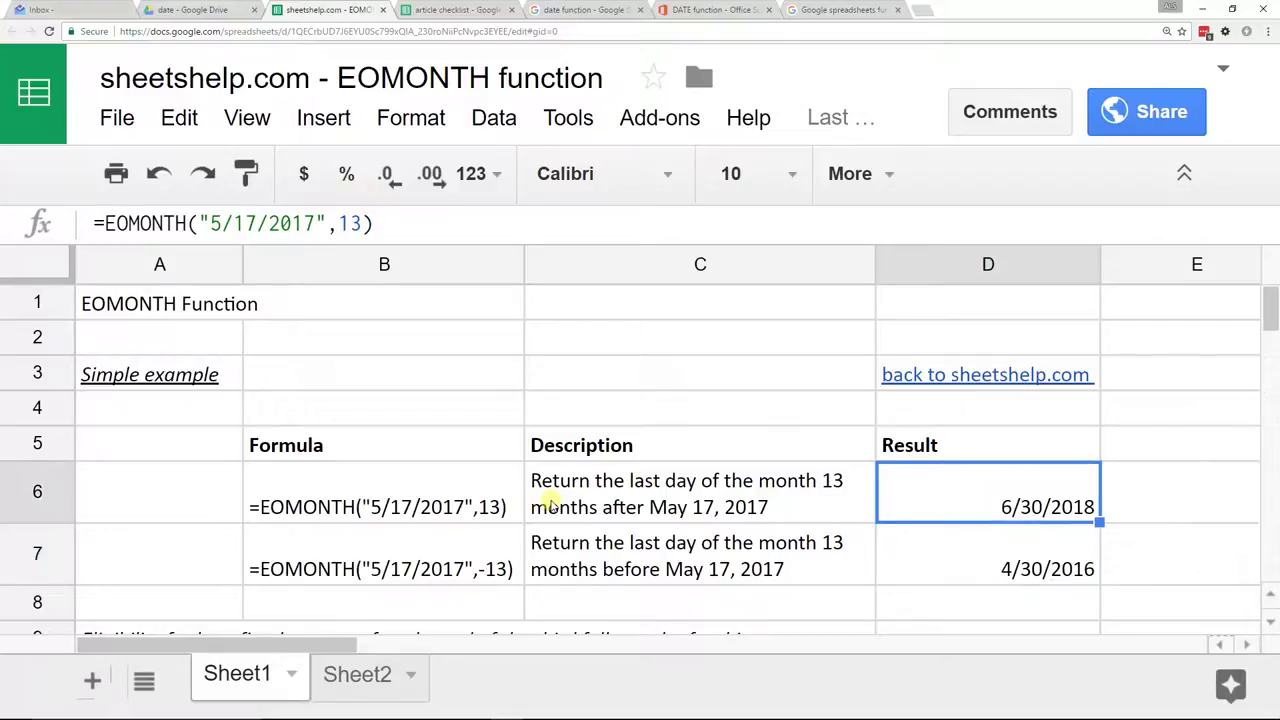
key("Return")
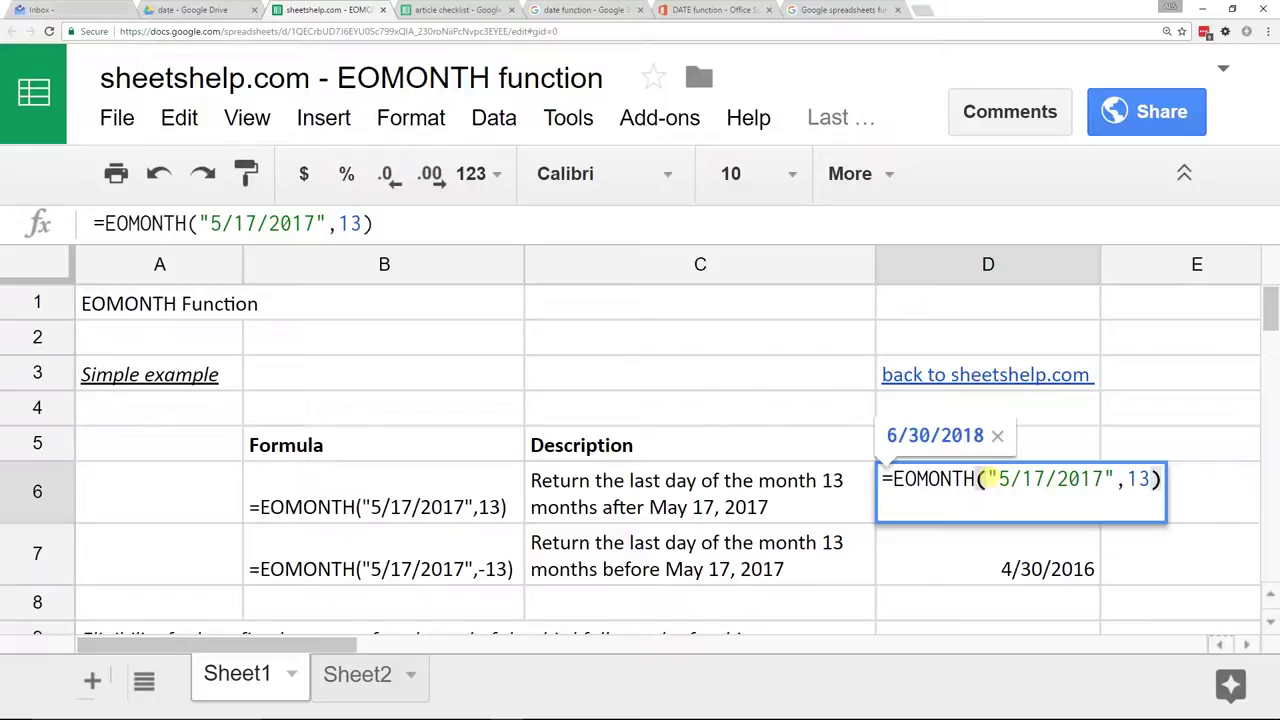
key("Escape")
double_click(986, 480)
left_click(1092, 479)
key("Right")
key("BackSpace")
key("Left")
key("Left")
key("Left")
key("Left")
key("Left")
key("Left")
key("Left")
key("Left")
key("Left")
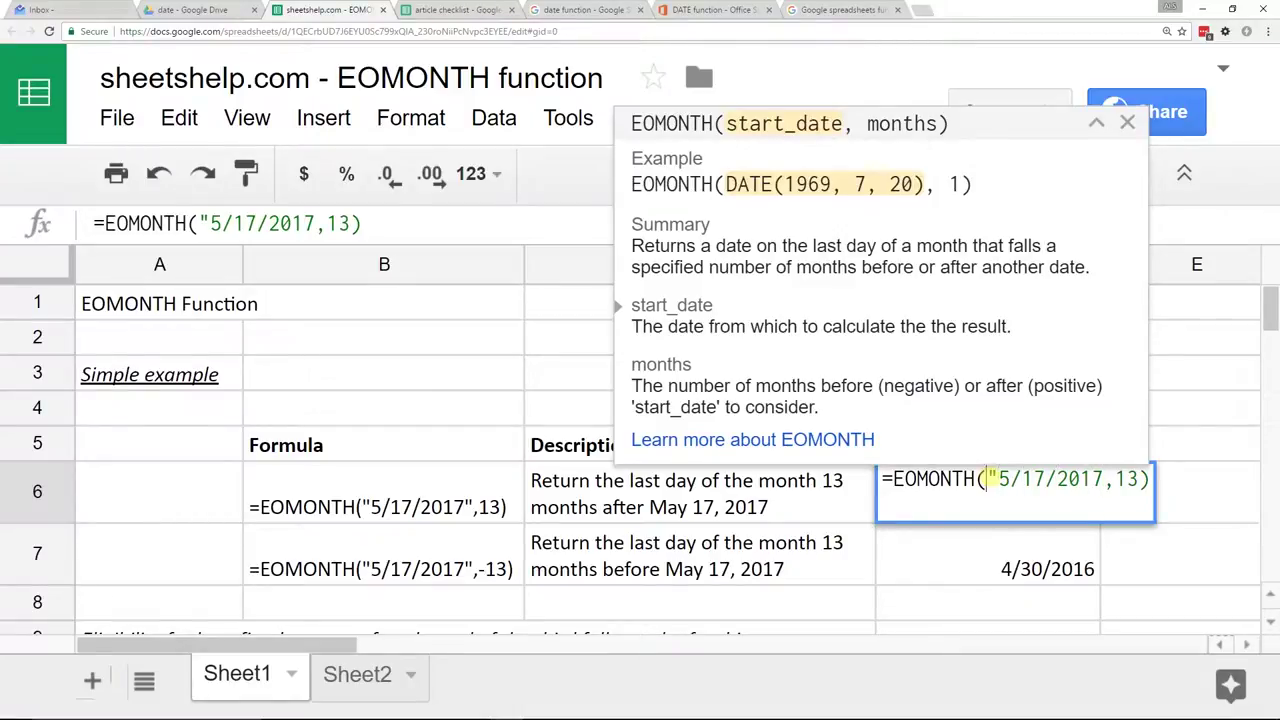
key("BackSpace")
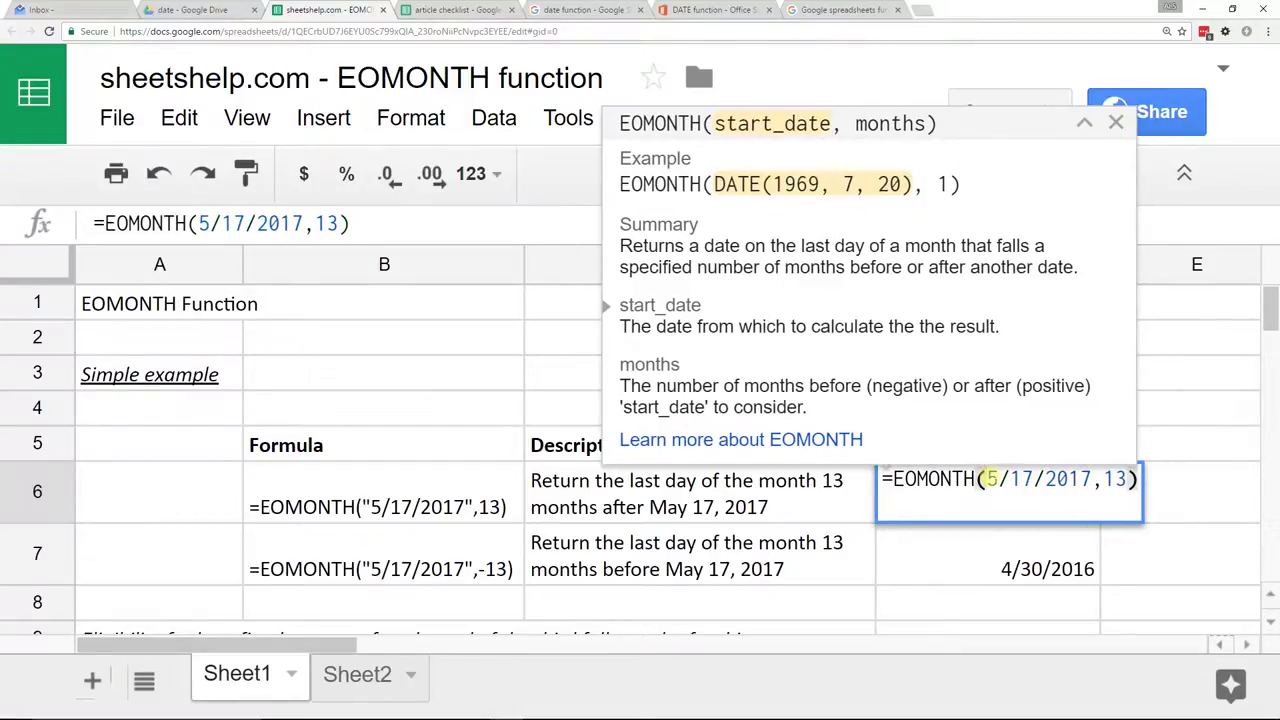
key("Right")
key("Right")
key("Right")
key("Right")
key("Return")
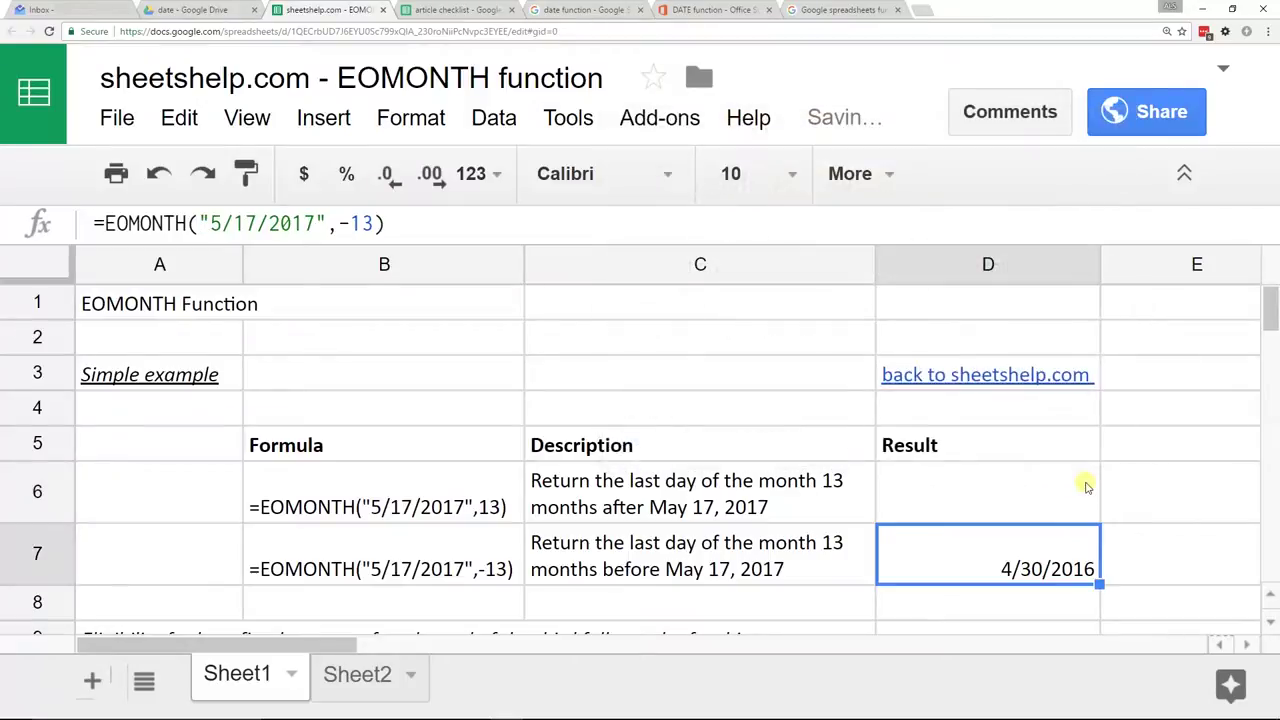
left_click(1067, 484)
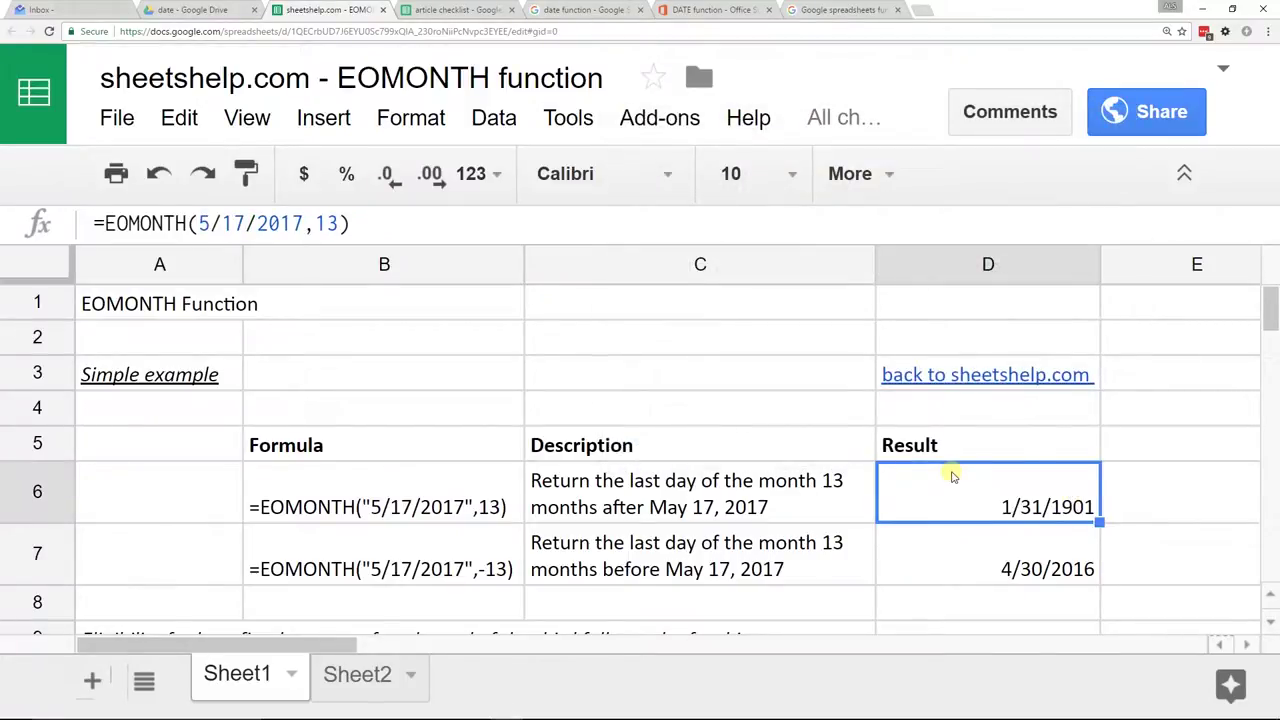
key("ctrl+z")
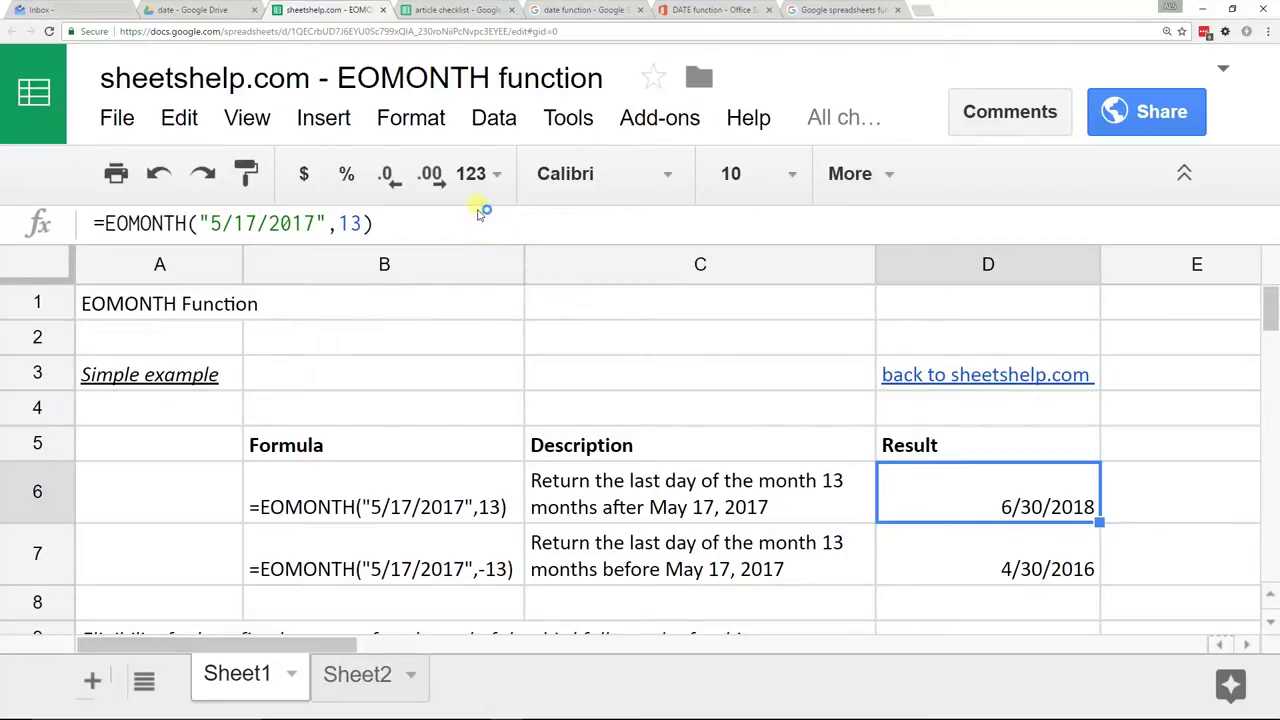
left_click(471, 173)
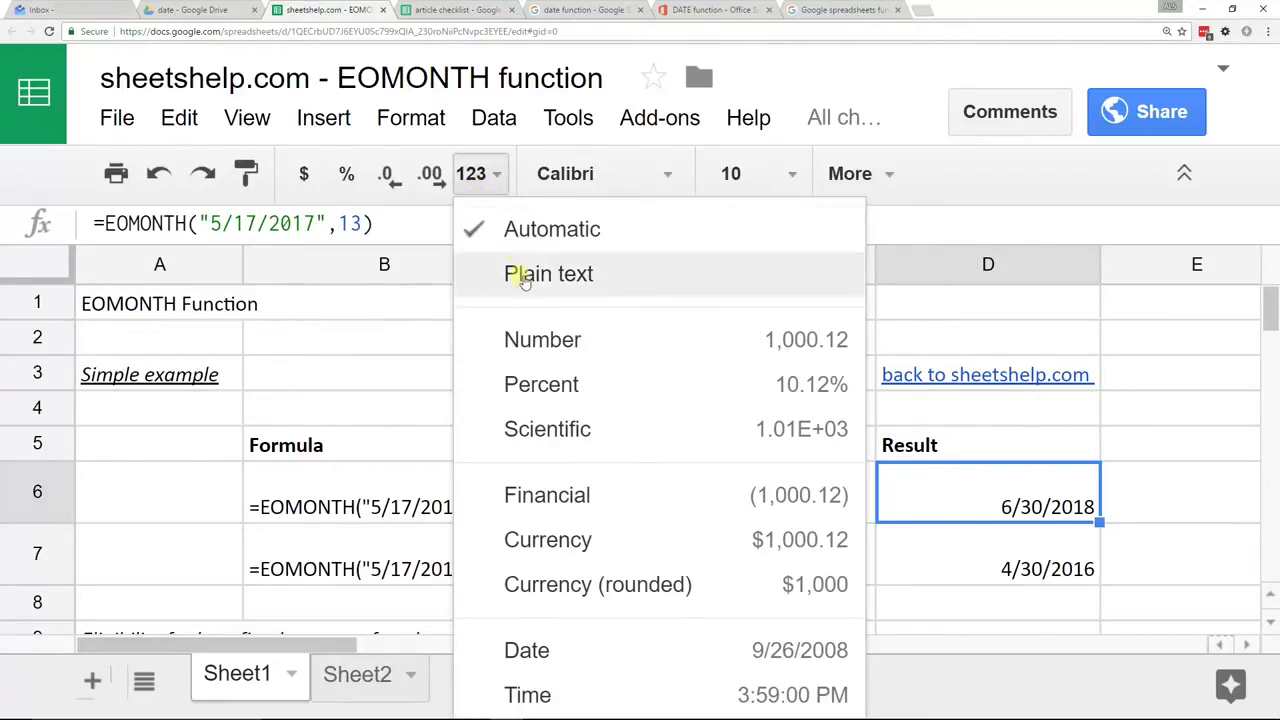
left_click(521, 340)
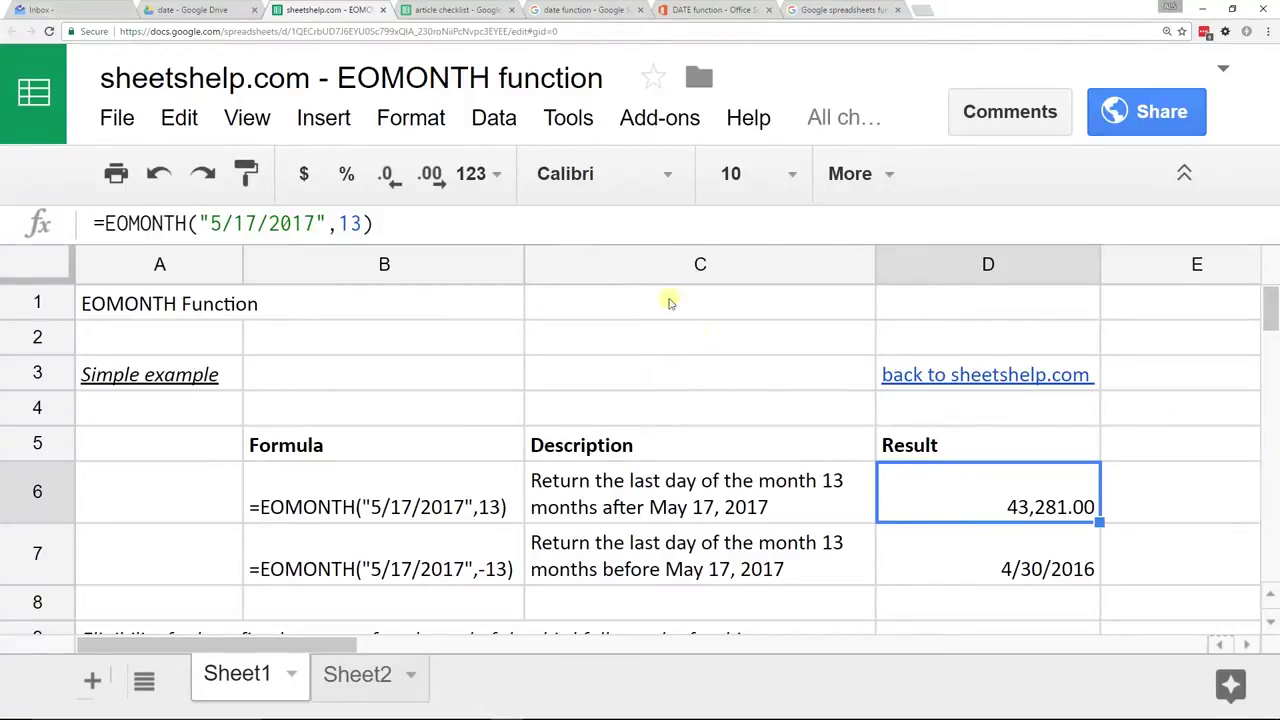
left_click(491, 191)
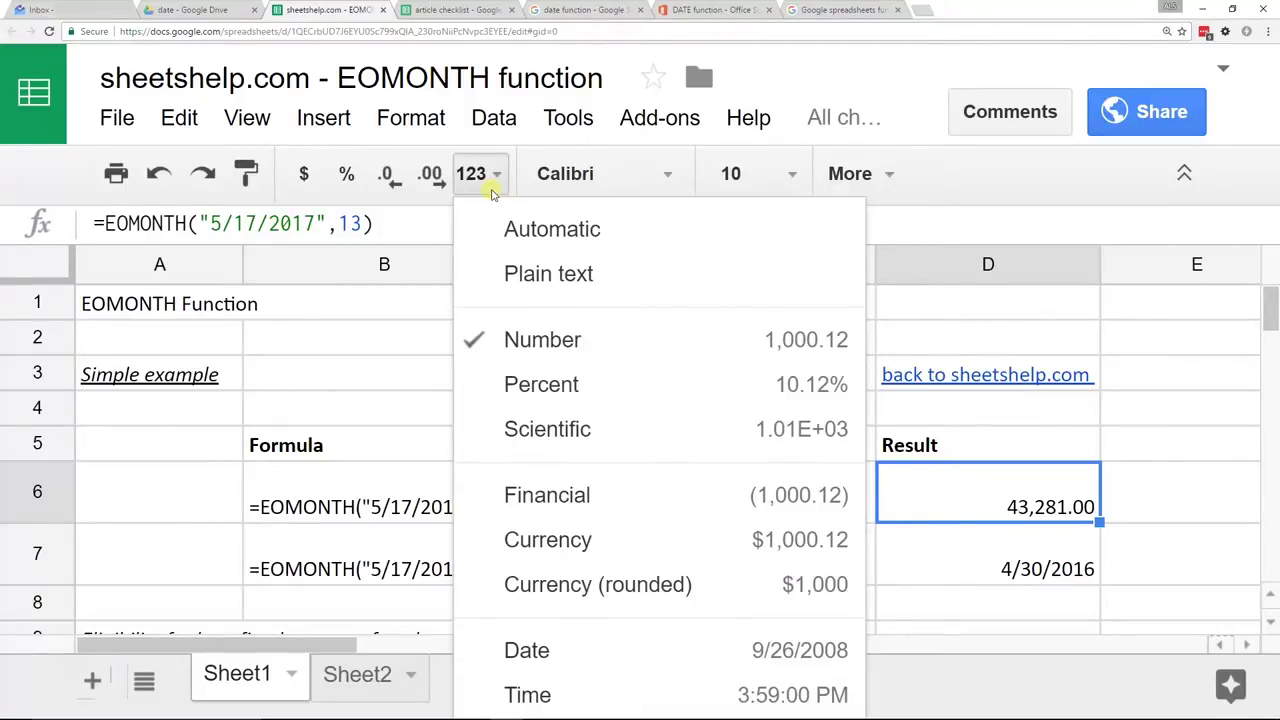
left_click(580, 654)
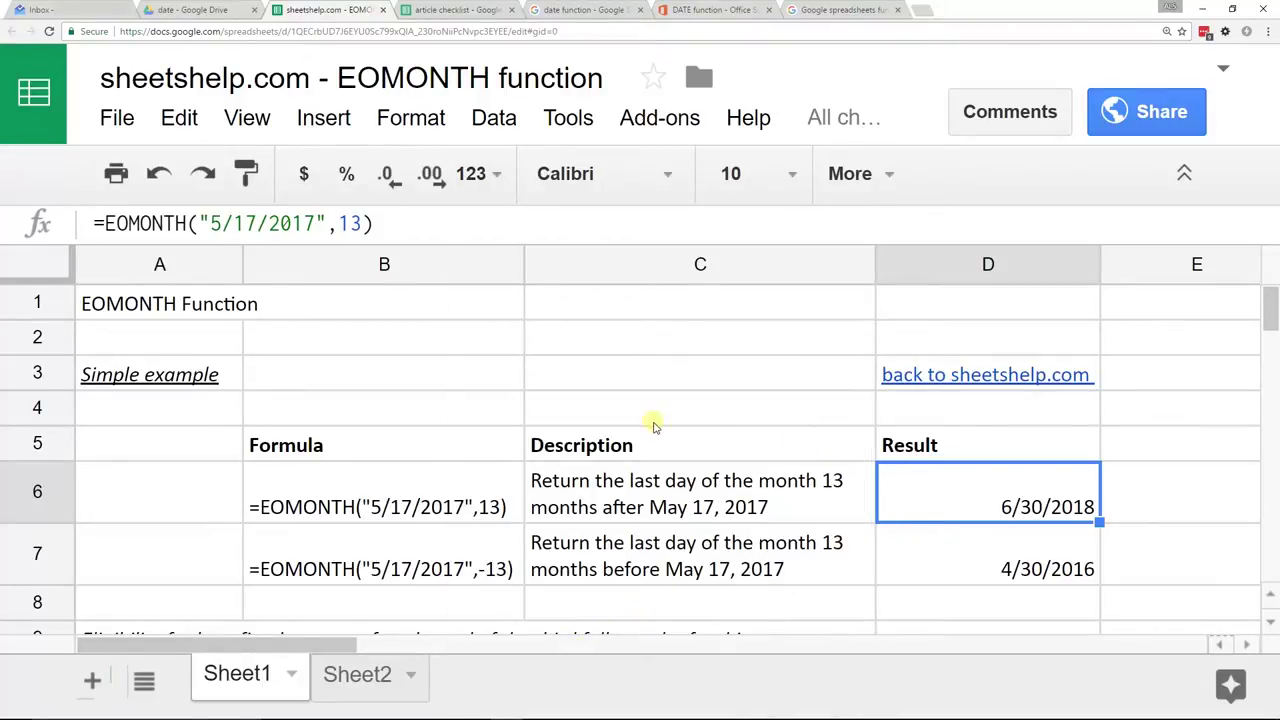
scroll(653, 426, "down", 5)
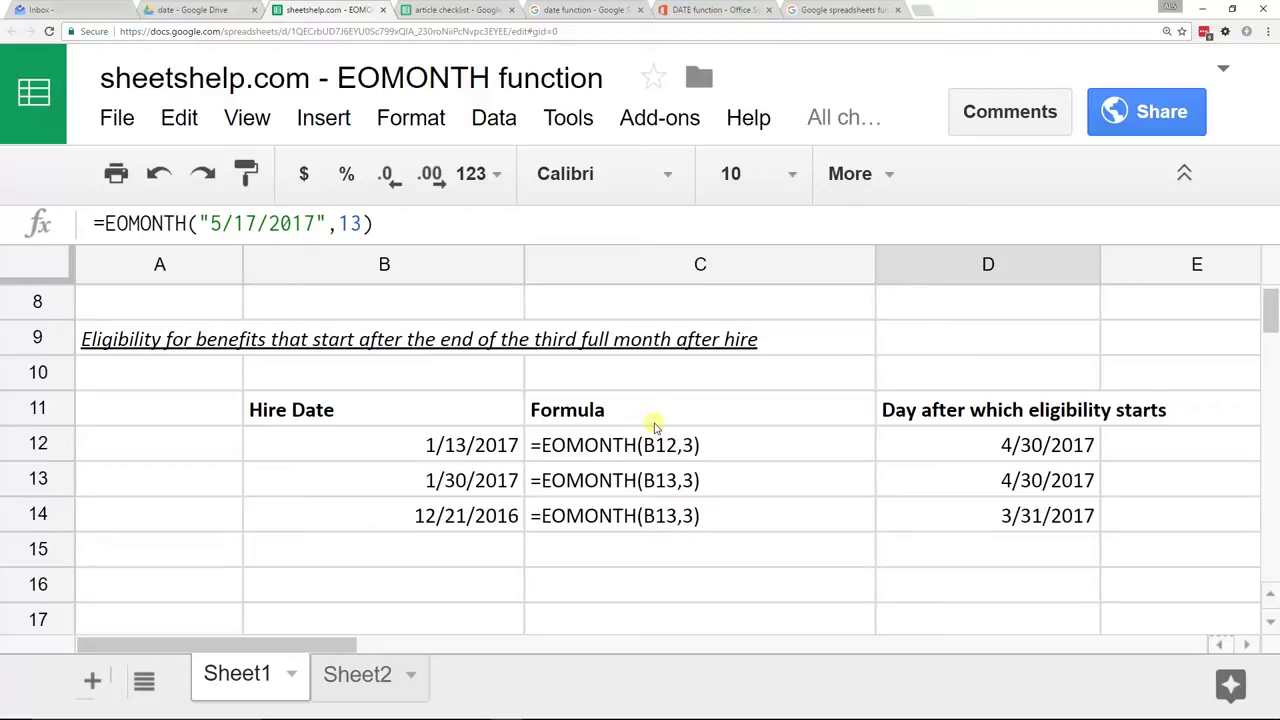
- Review hire dates B12, B13 and results D12:D13, then open D12's =EOMONTH(B12,3) formula
left_click(941, 450)
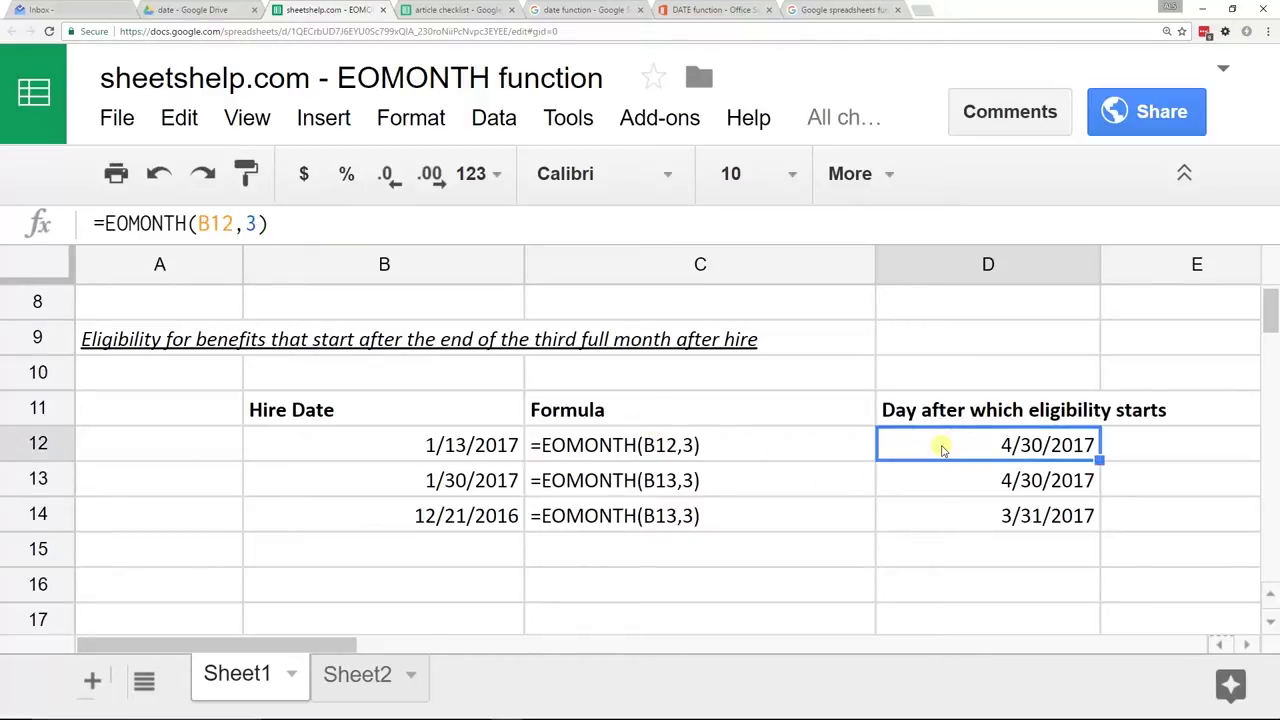
left_click(455, 442)
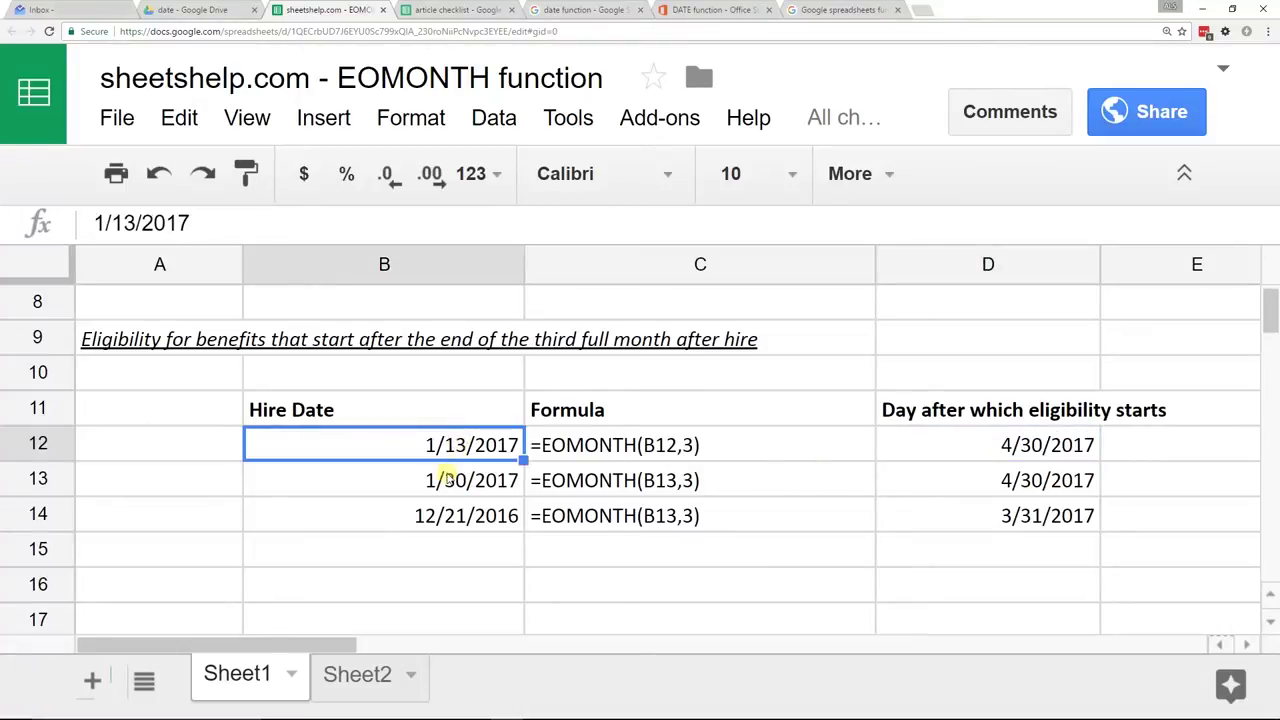
left_click(448, 483)
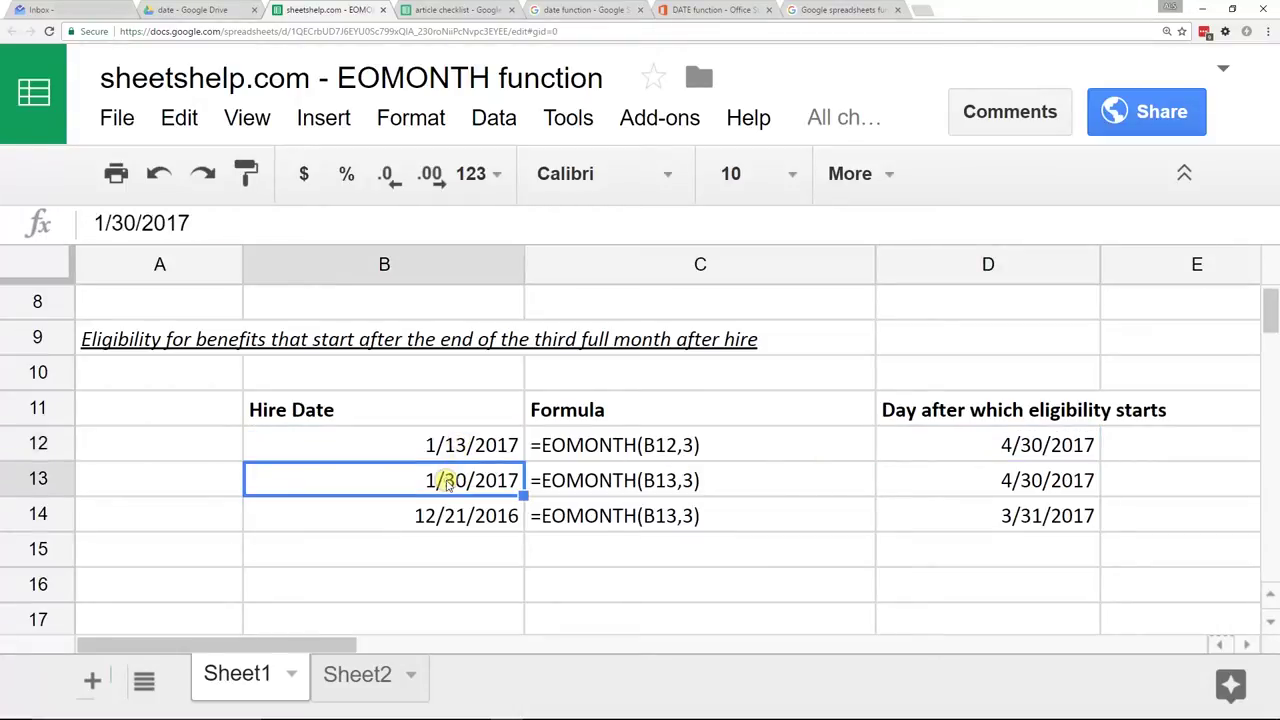
left_click(893, 440)
left_click_drag(902, 460, 900, 474)
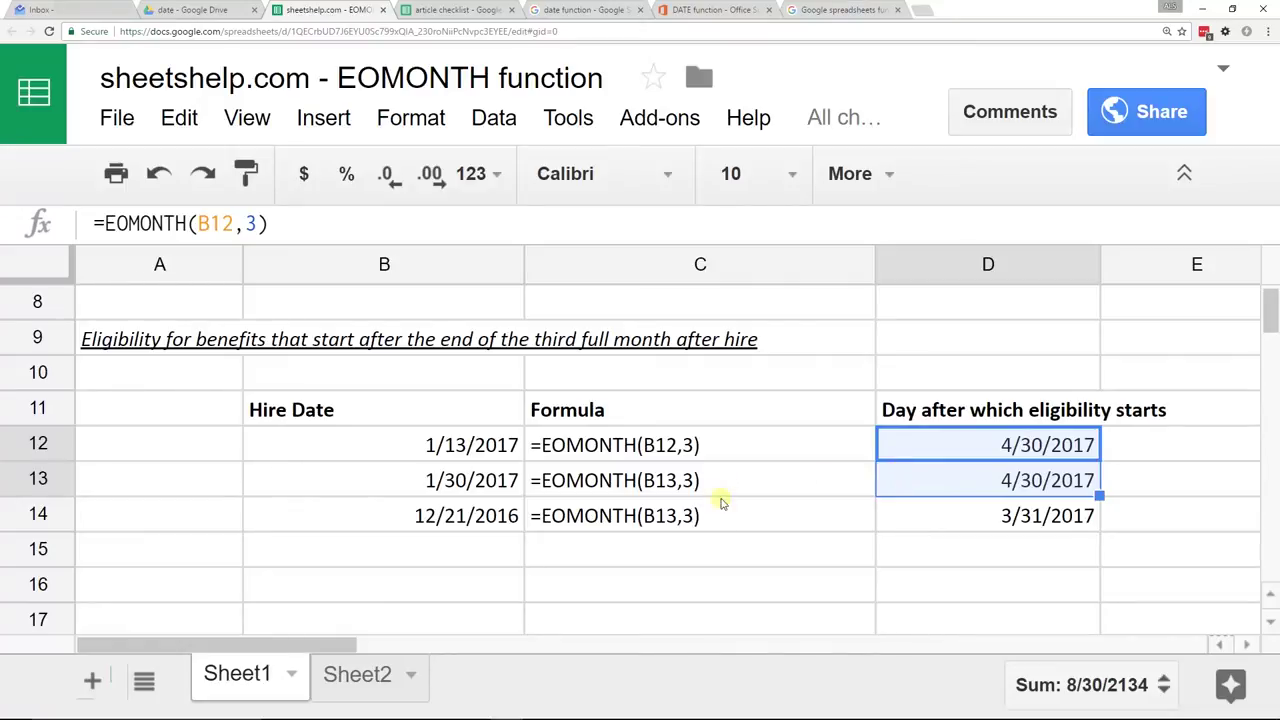
left_click(723, 544)
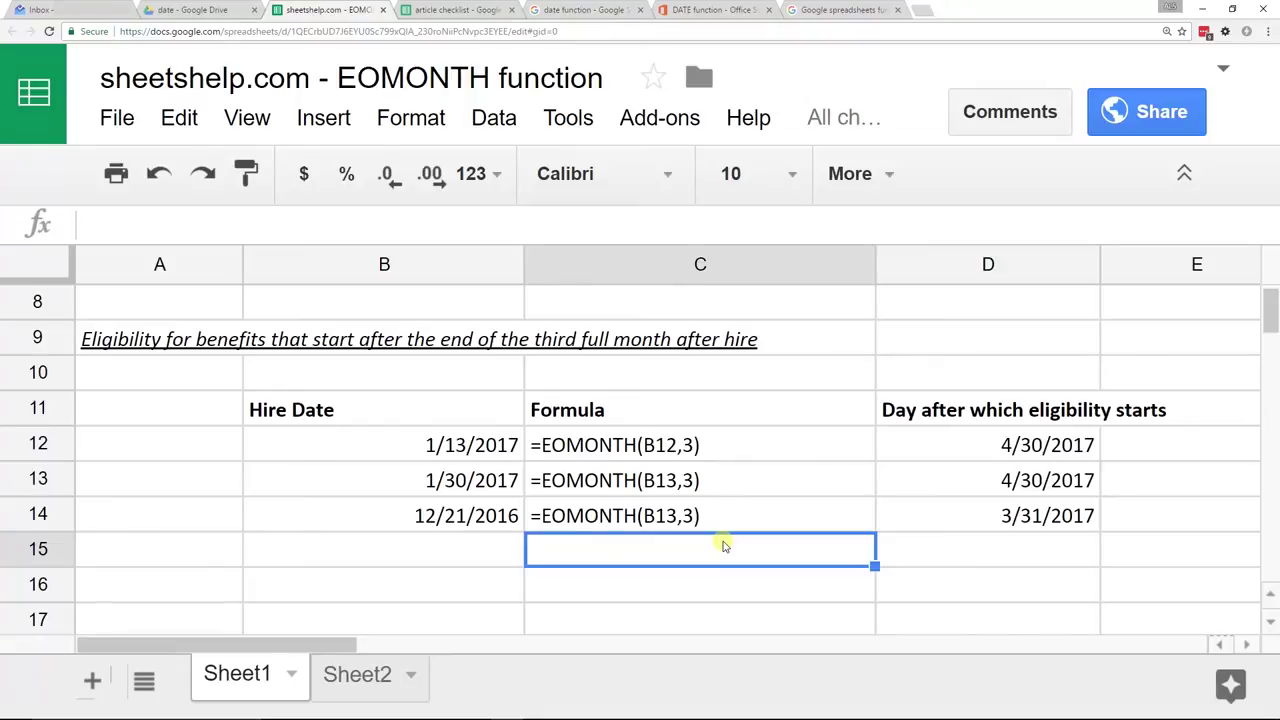
left_click(918, 455)
double_click(916, 453)
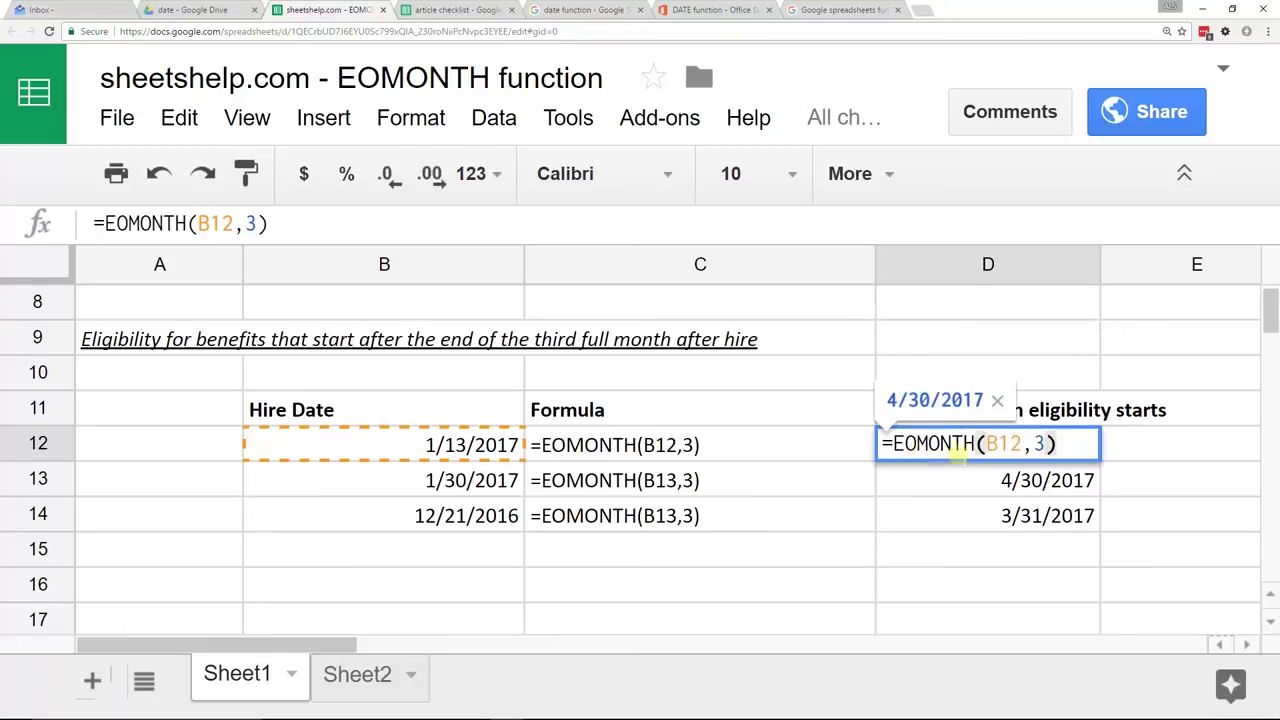